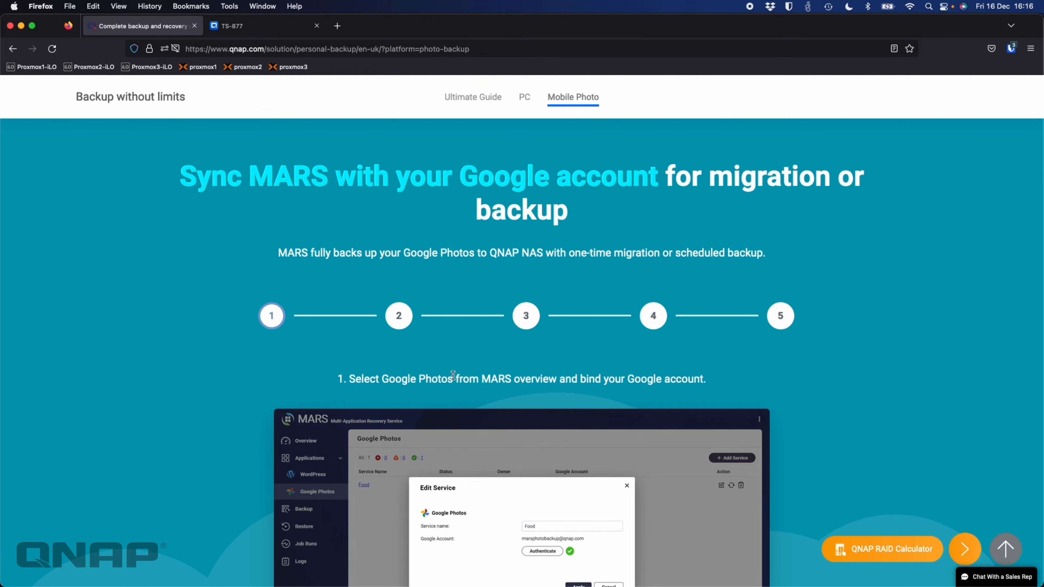
Switch to the TS-877 NAS, maximize the MARS window and show its Google Photos services
{"action": "left_click", "coordinate": [248, 33]}
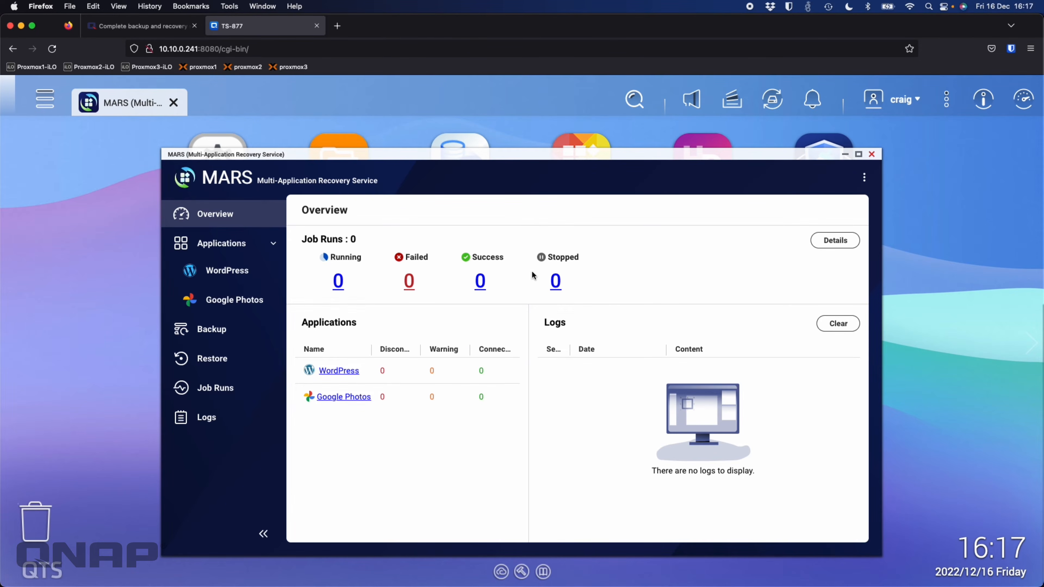
{"action": "left_click", "coordinate": [858, 155]}
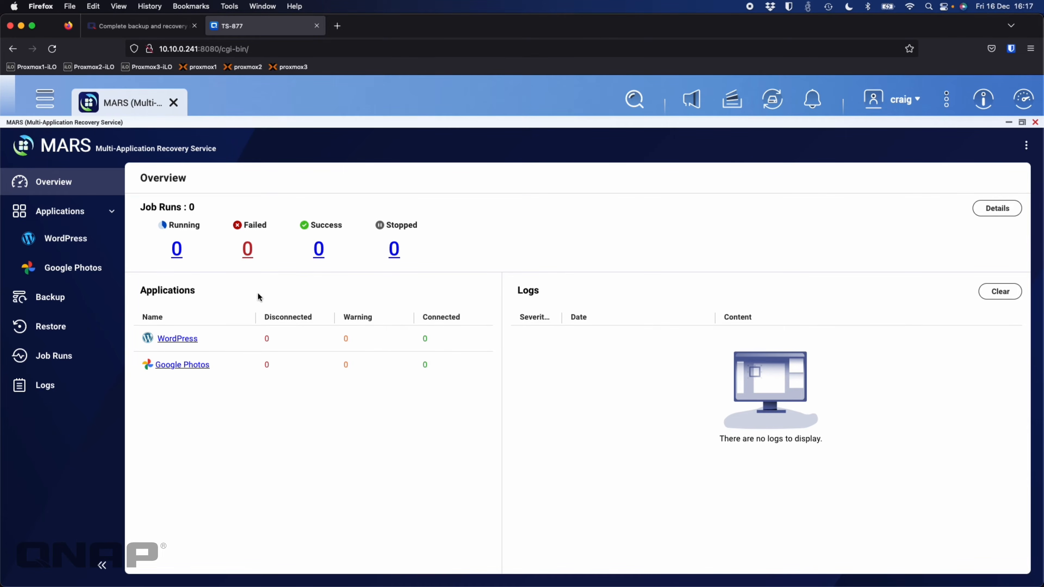
{"action": "left_click", "coordinate": [83, 272]}
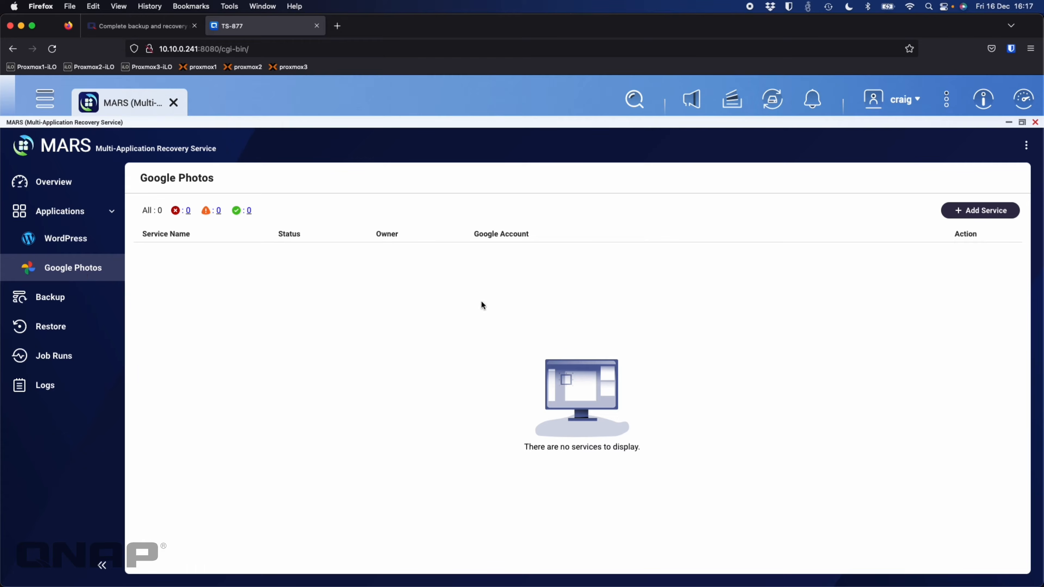
{"action": "left_click", "coordinate": [979, 216]}
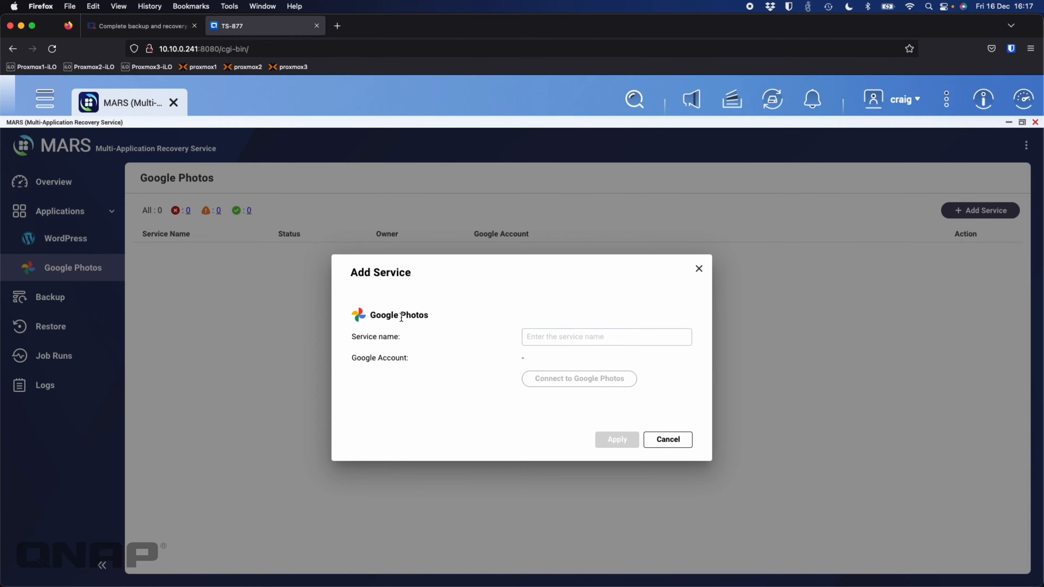
{"action": "left_click", "coordinate": [670, 441]}
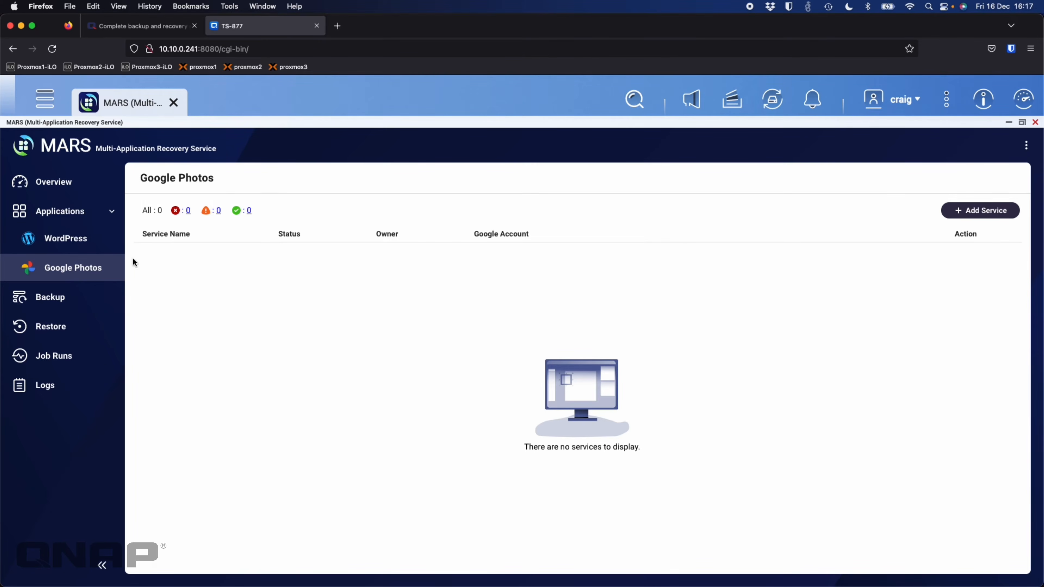
{"action": "left_click", "coordinate": [97, 239]}
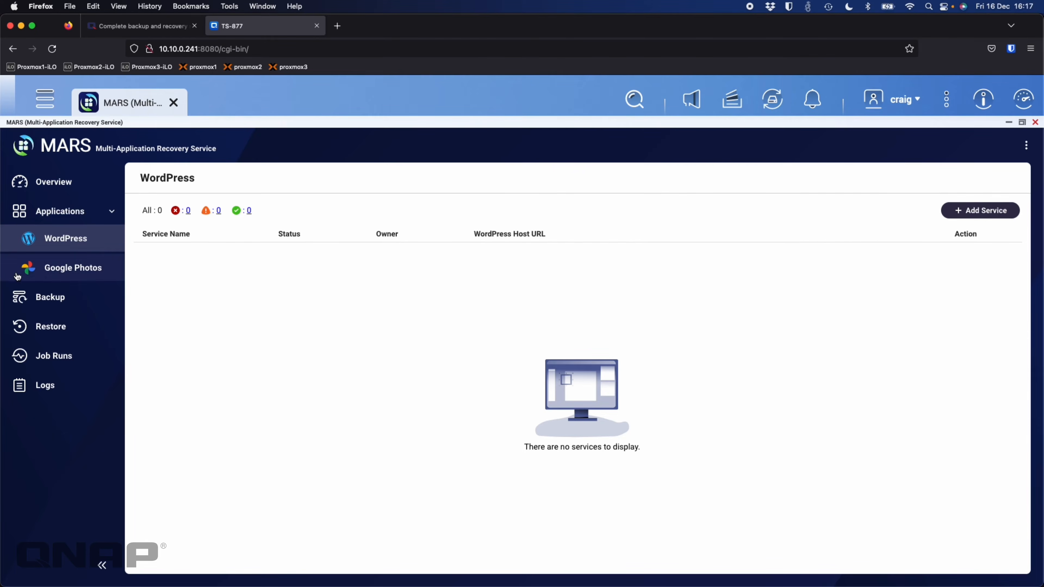
{"action": "left_click", "coordinate": [34, 273]}
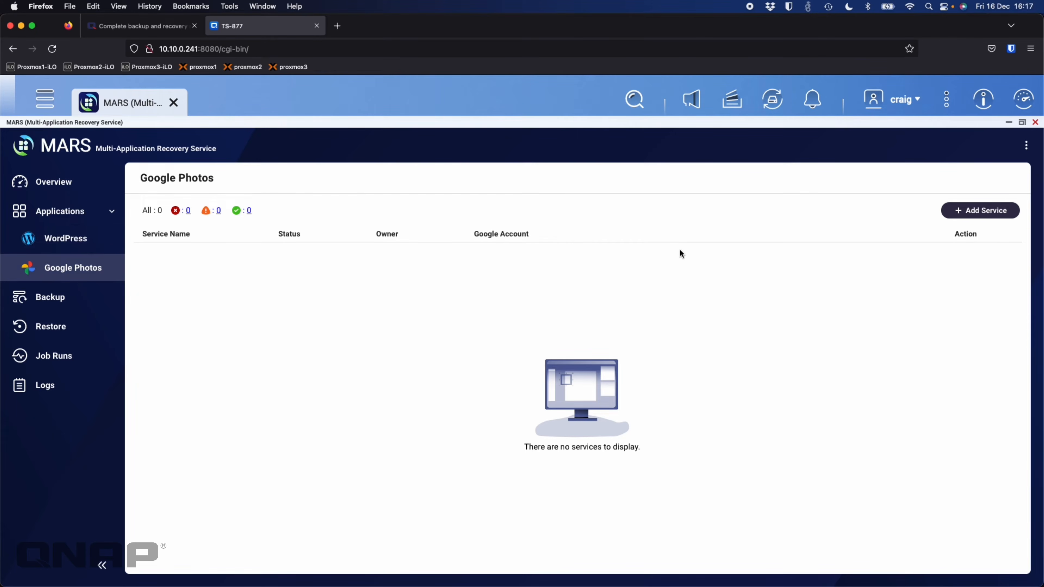
Start adding a Google Photos service and name it Photo Backup
{"action": "left_click", "coordinate": [991, 209]}
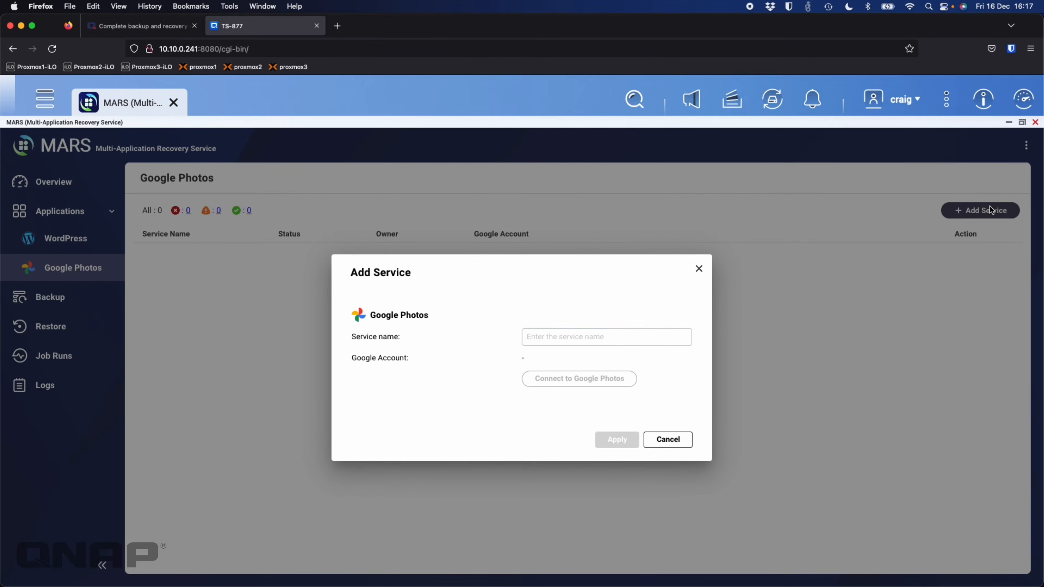
{"action": "left_click", "coordinate": [600, 335]}
{"action": "type", "text": "Photo Backup"}
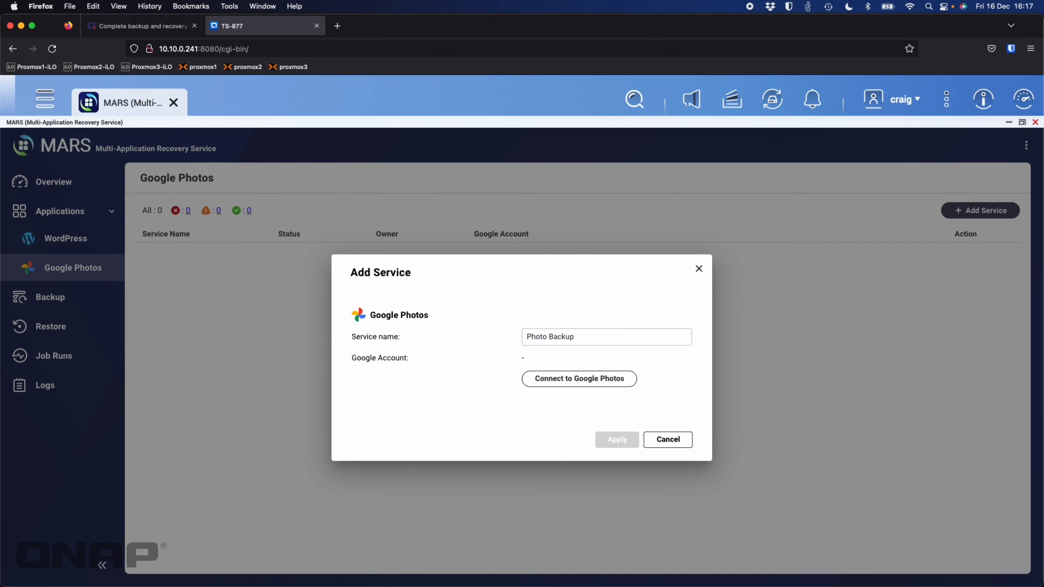
Connect the service to the existing Google account, grant MARS the requested access and save the service
{"action": "left_click", "coordinate": [571, 380]}
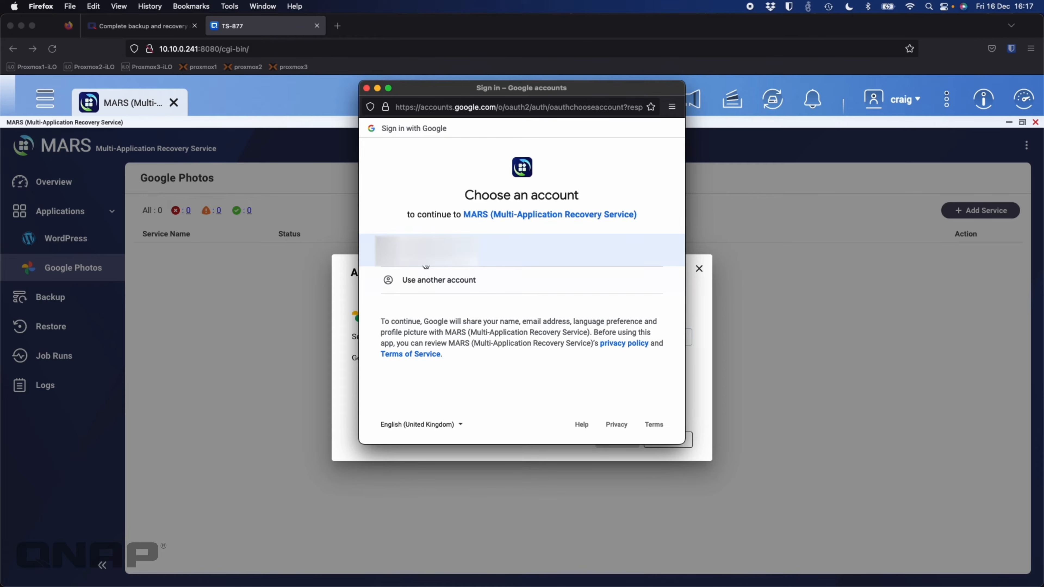
{"action": "left_click", "coordinate": [463, 266]}
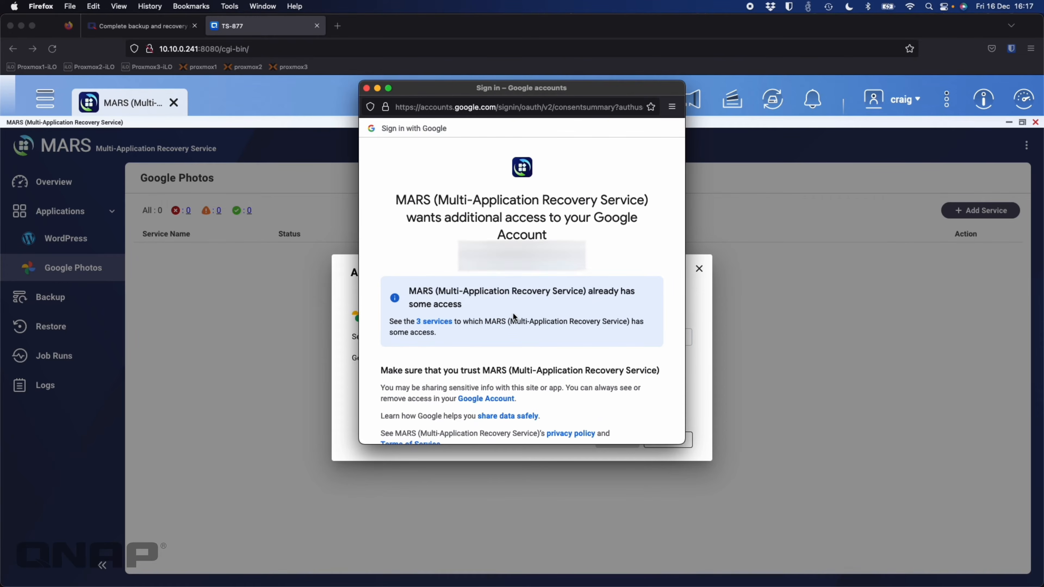
{"action": "scroll", "coordinate": [513, 316], "scroll_direction": "down", "scroll_amount": 5}
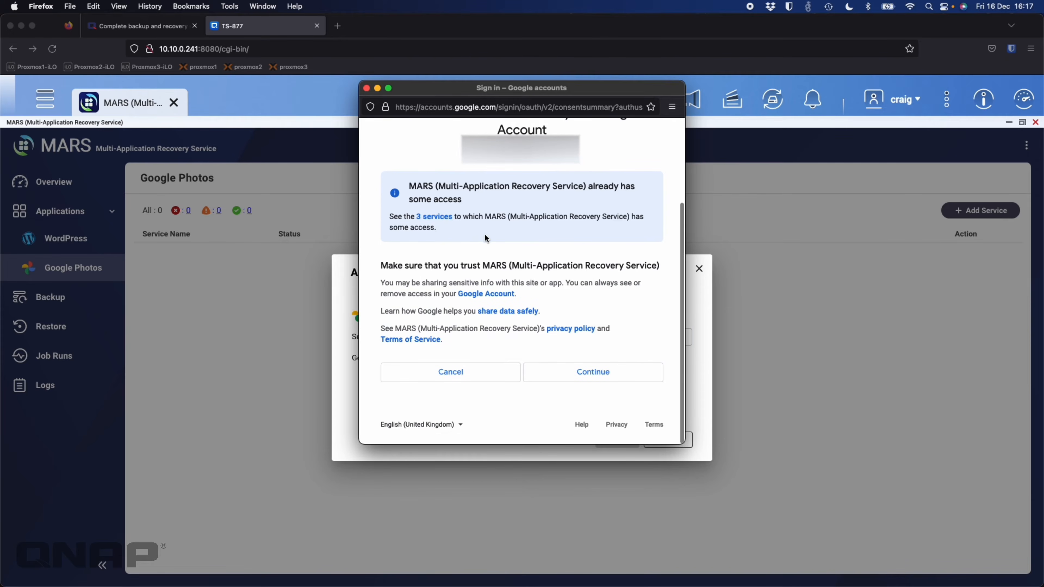
{"action": "left_click", "coordinate": [596, 375]}
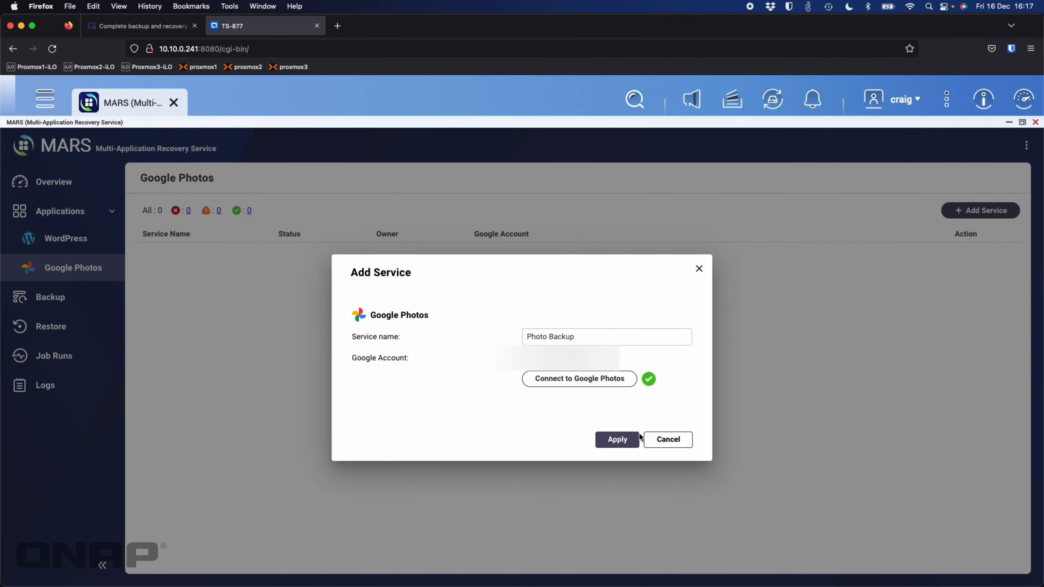
{"action": "left_click", "coordinate": [617, 439]}
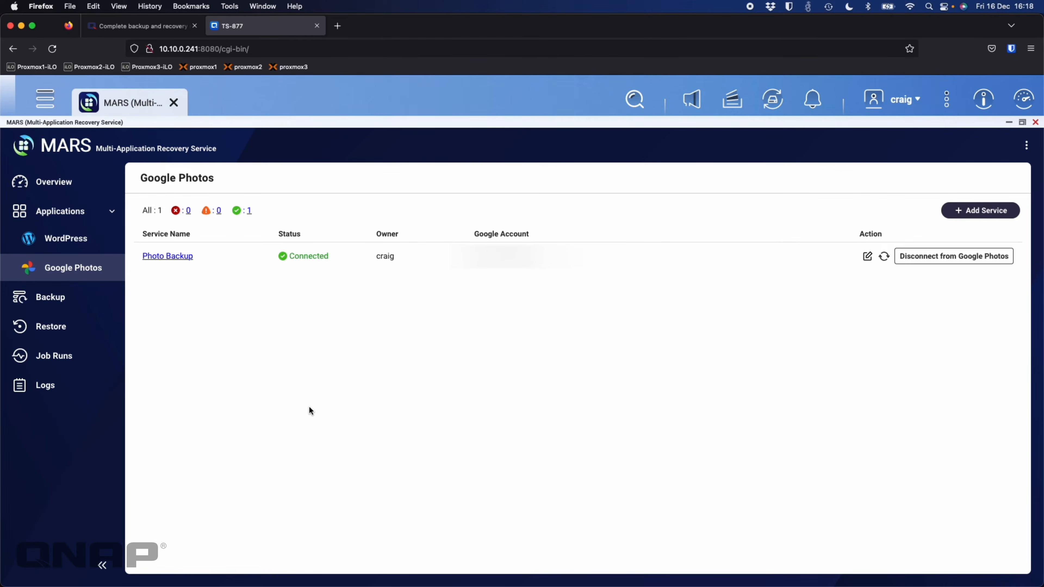
Start a new backup job of type Google Photos named Photo Backup with the description Random
{"action": "left_click", "coordinate": [60, 305]}
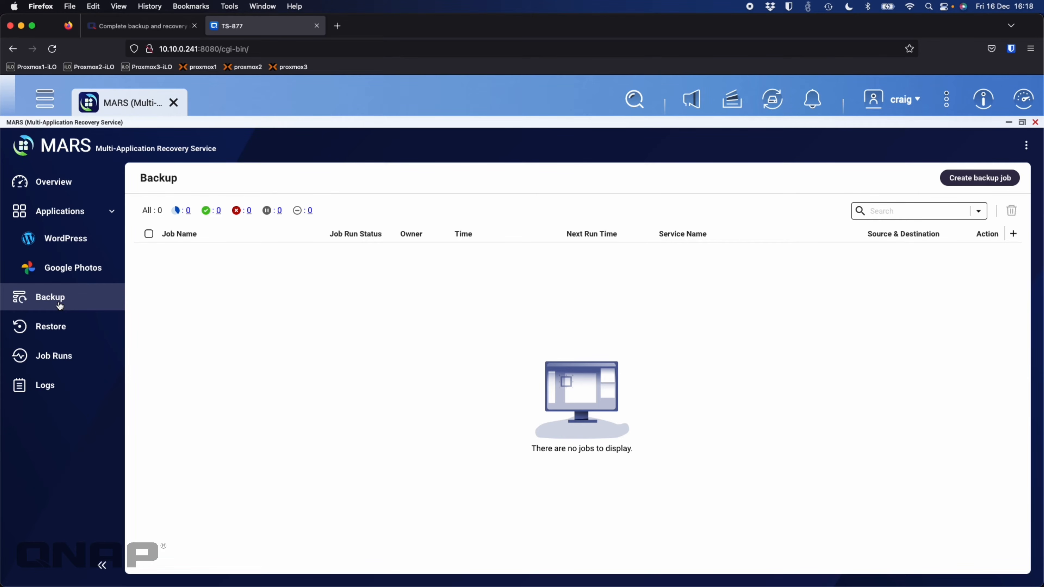
{"action": "left_click", "coordinate": [970, 183]}
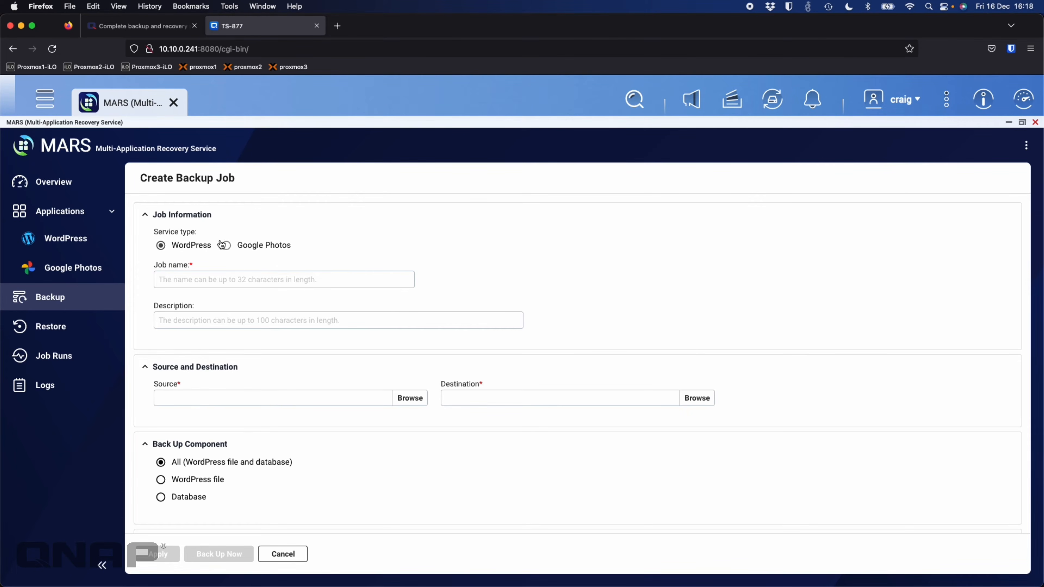
{"action": "left_click", "coordinate": [227, 245]}
{"action": "left_click", "coordinate": [232, 278]}
{"action": "type", "text": "Photo Backup"}
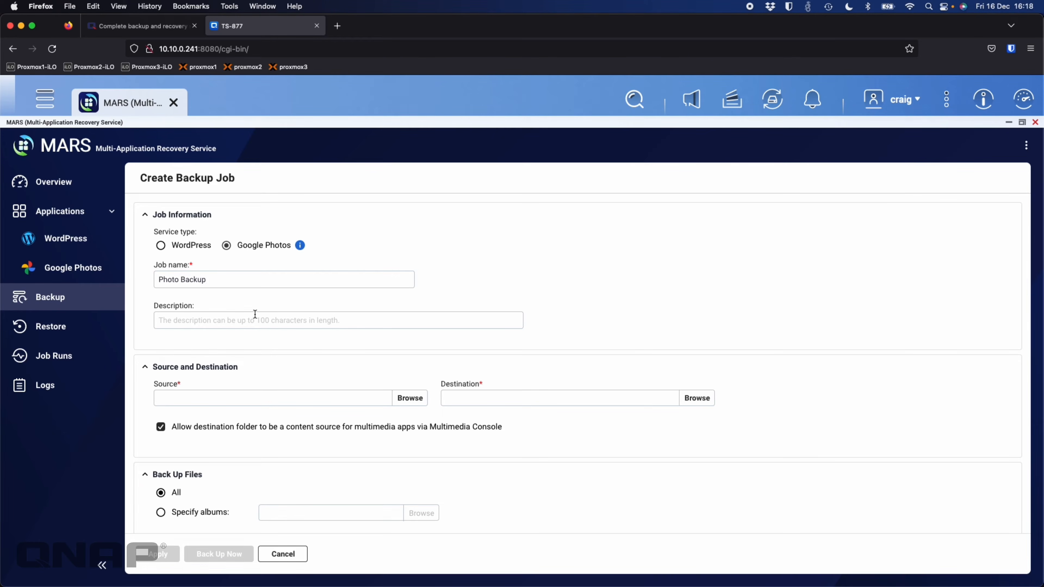
{"action": "type", "text": "Random"}
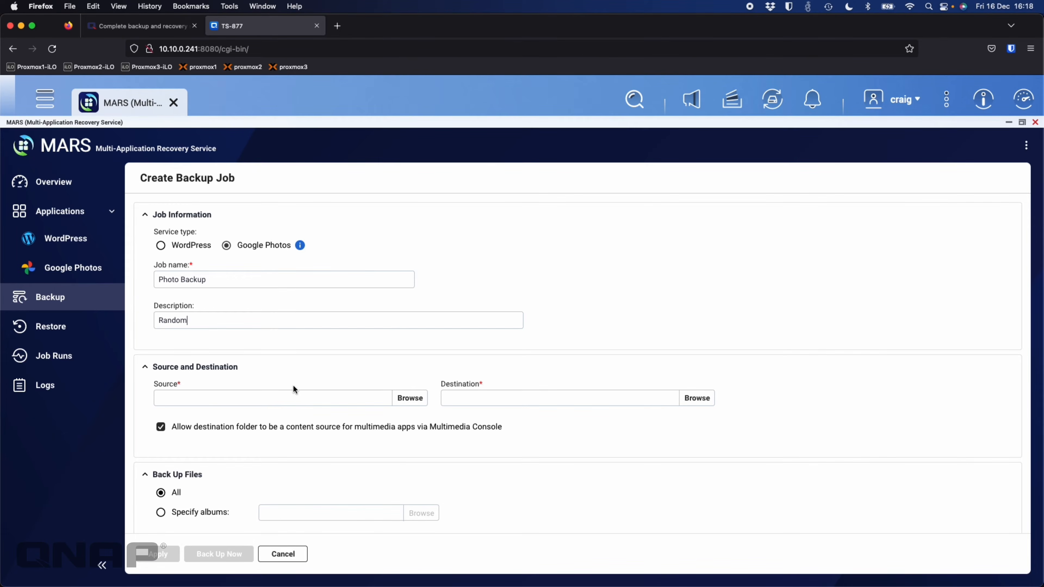
Set the Photo Backup service as the backup job's source
{"action": "left_click", "coordinate": [273, 396]}
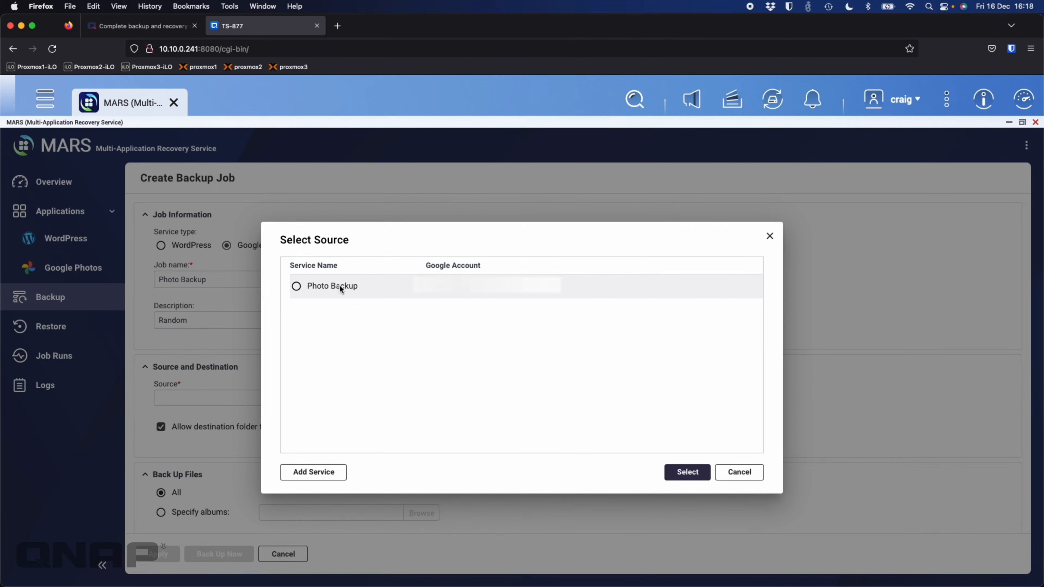
{"action": "left_click", "coordinate": [300, 287]}
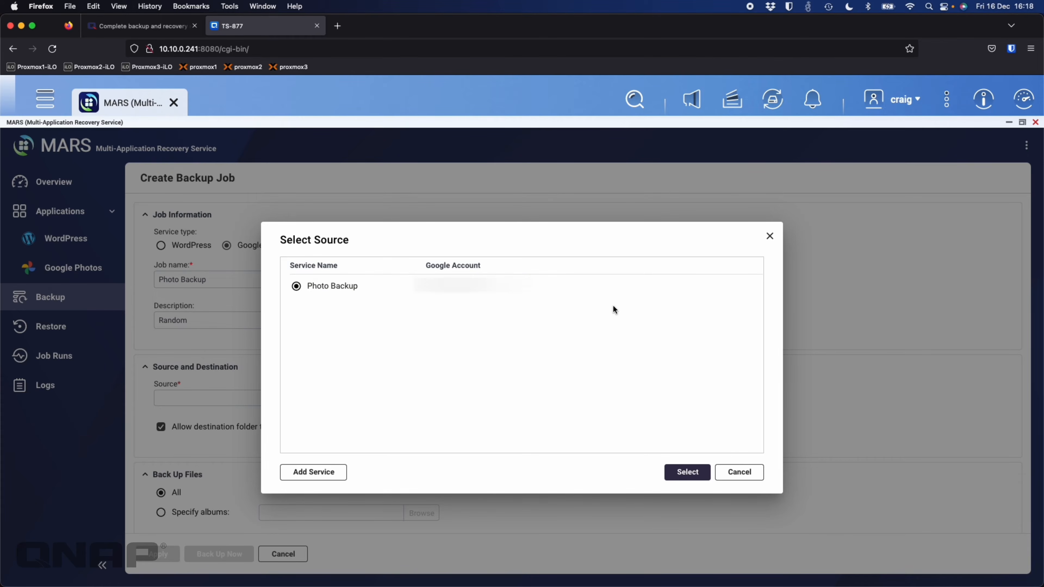
{"action": "left_click", "coordinate": [687, 471]}
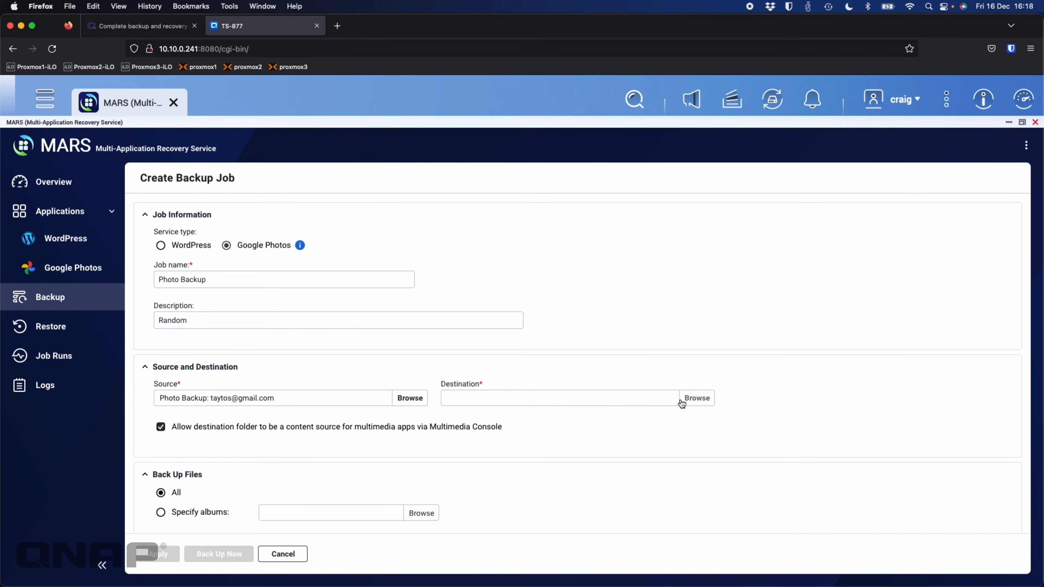
Create a folder named Photo Backup inside MARS-Backup and set it as the job's destination
{"action": "left_click", "coordinate": [694, 400]}
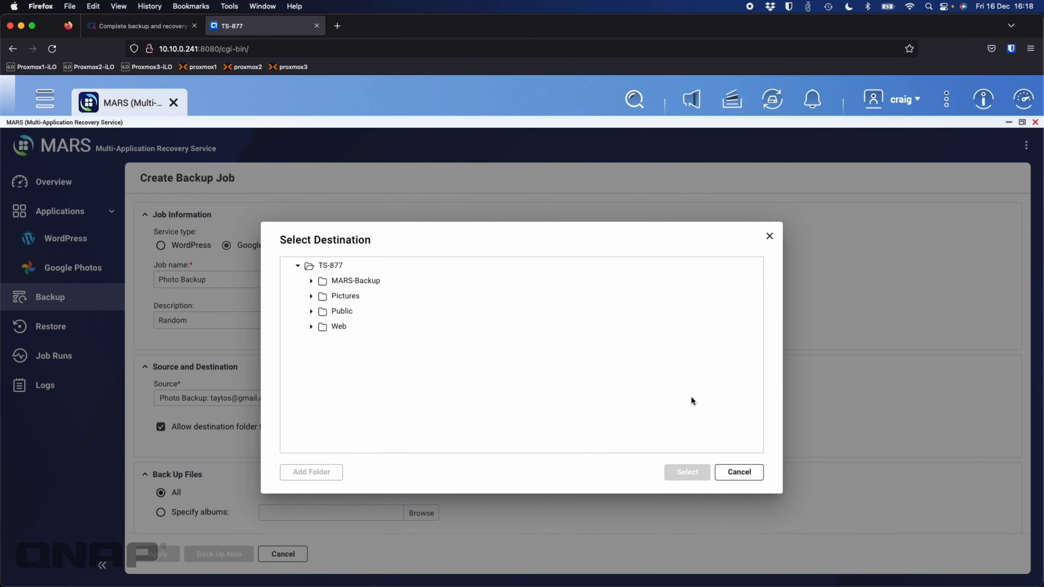
{"action": "left_click", "coordinate": [353, 281]}
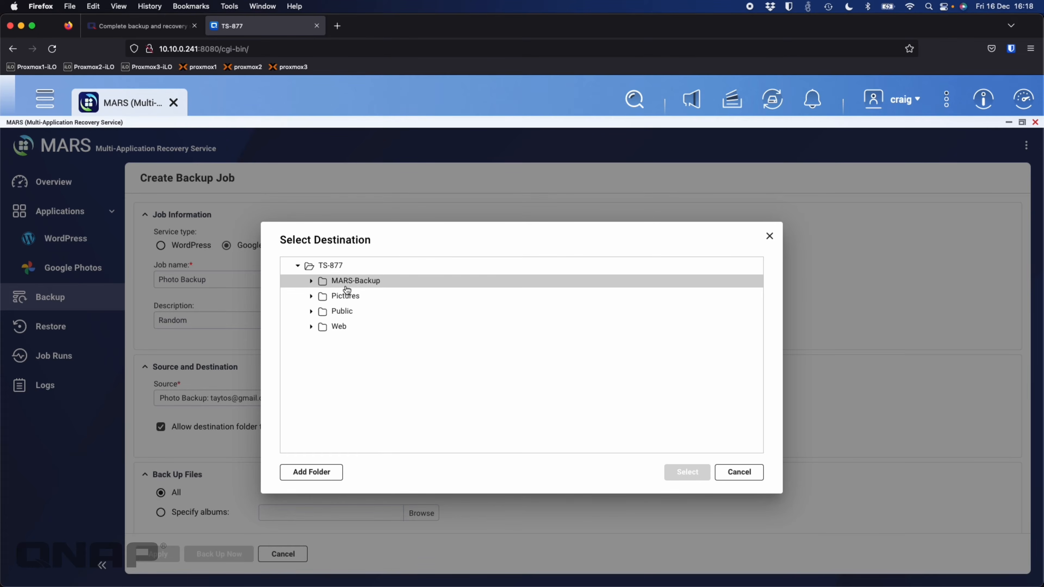
{"action": "left_click", "coordinate": [313, 472]}
{"action": "type", "text": "`"}
{"action": "key", "text": "BackSpace"}
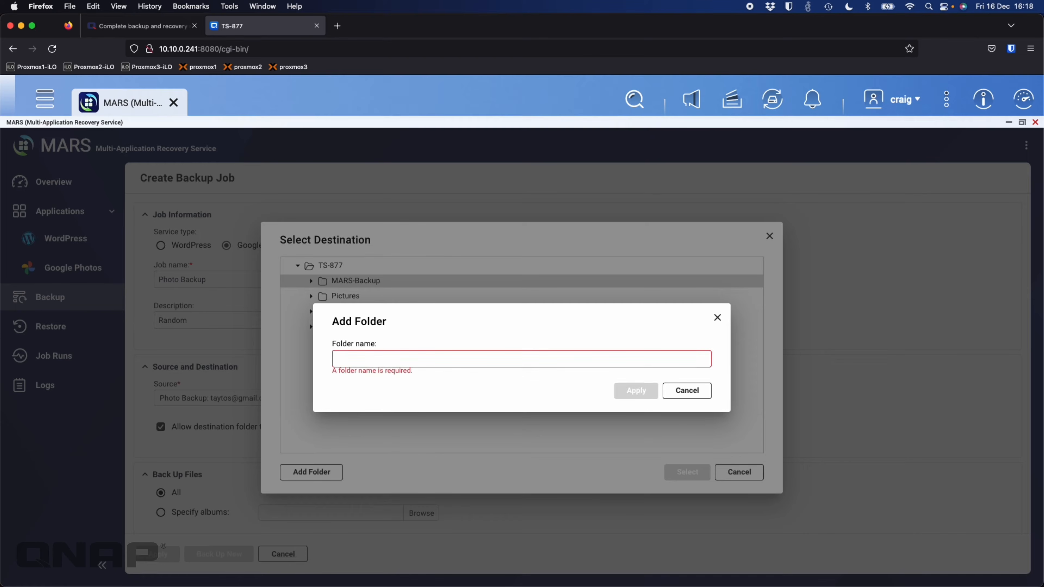
{"action": "type", "text": "Photo Backup"}
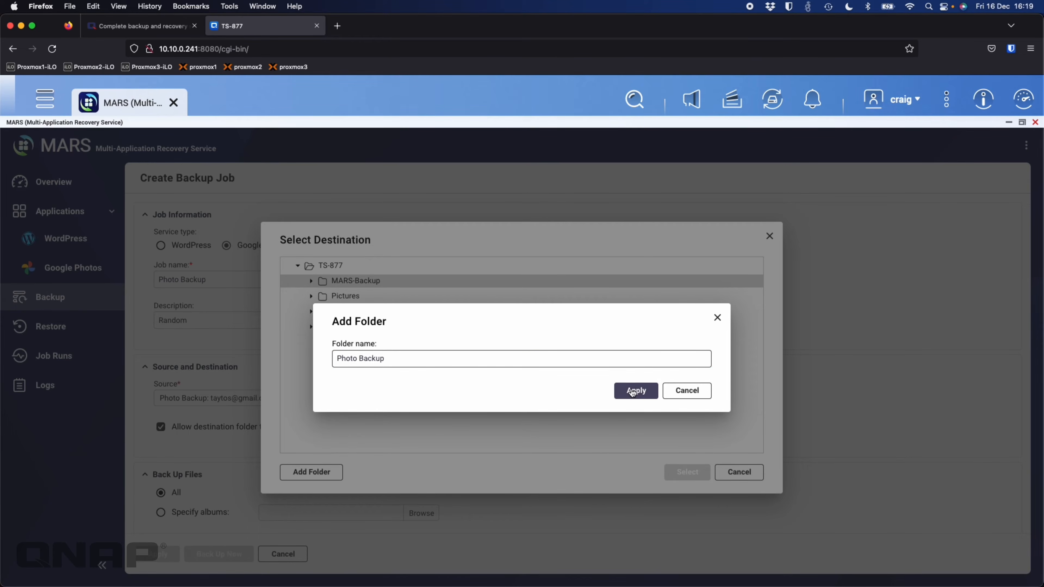
{"action": "left_click", "coordinate": [654, 384]}
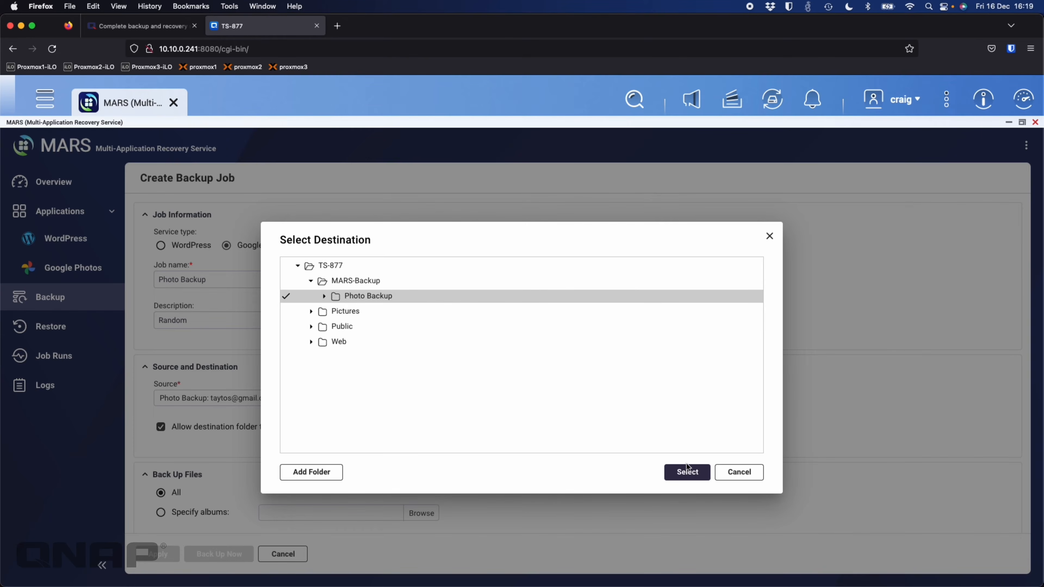
{"action": "left_click", "coordinate": [690, 474]}
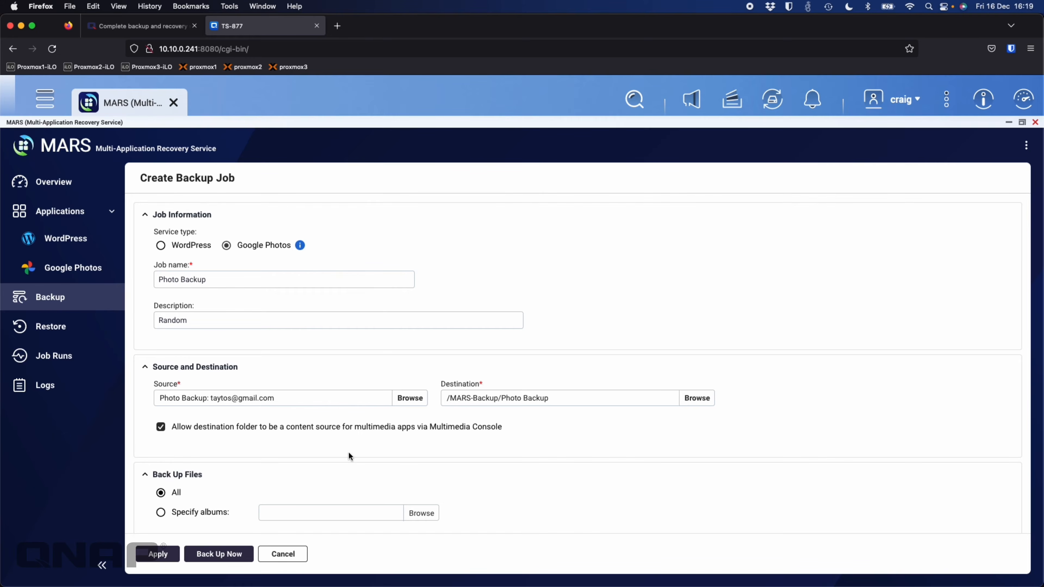
Set the backup job to run by schedule and add a daily schedule starting at 00:00
{"action": "scroll", "coordinate": [349, 454], "scroll_direction": "down", "scroll_amount": 5}
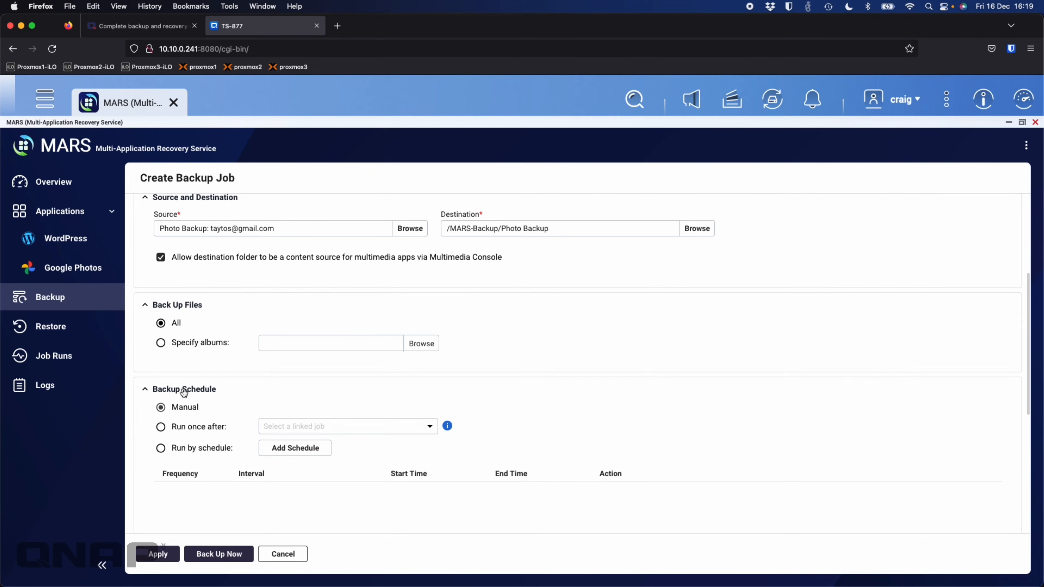
{"action": "scroll", "coordinate": [235, 452], "scroll_direction": "down", "scroll_amount": 2}
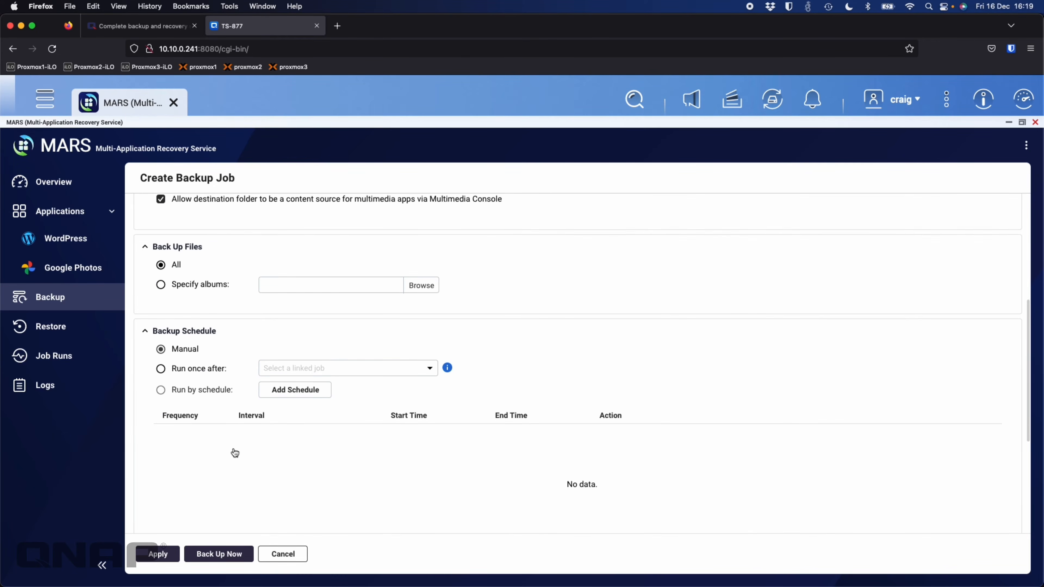
{"action": "left_click", "coordinate": [183, 390]}
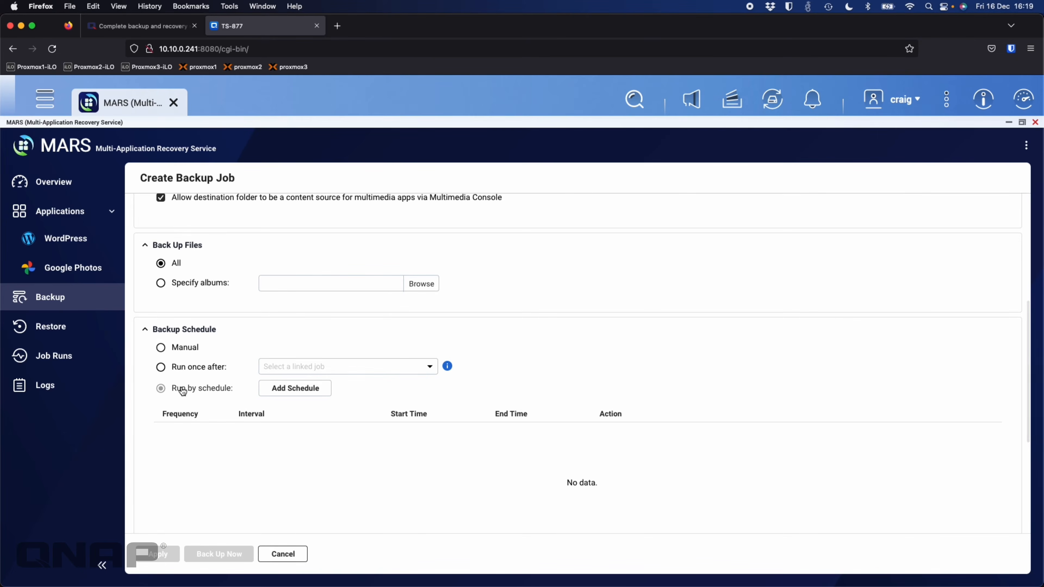
{"action": "left_click", "coordinate": [286, 396]}
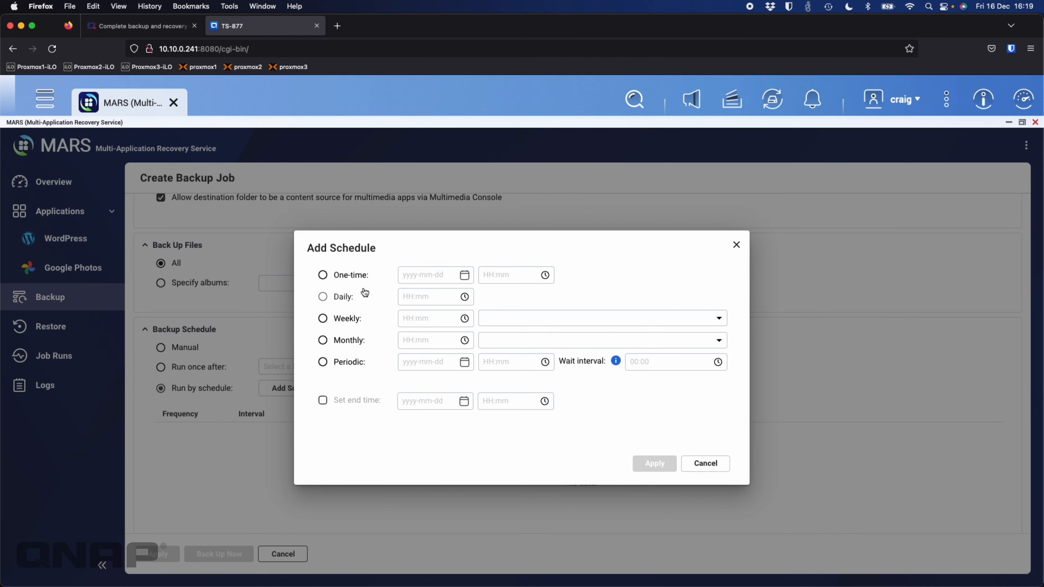
{"action": "left_click", "coordinate": [323, 298]}
{"action": "left_click", "coordinate": [418, 303]}
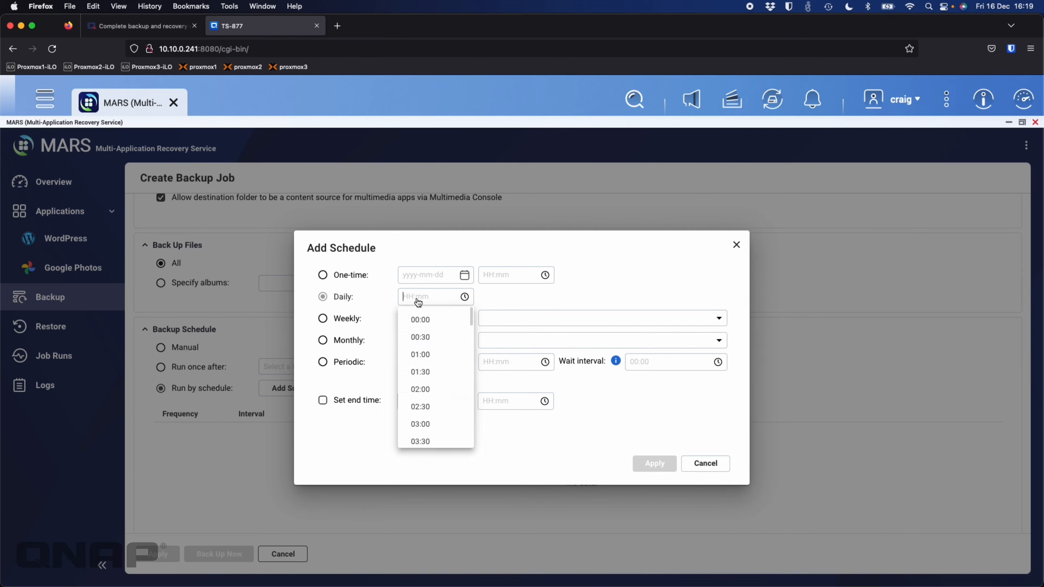
{"action": "left_click", "coordinate": [435, 324]}
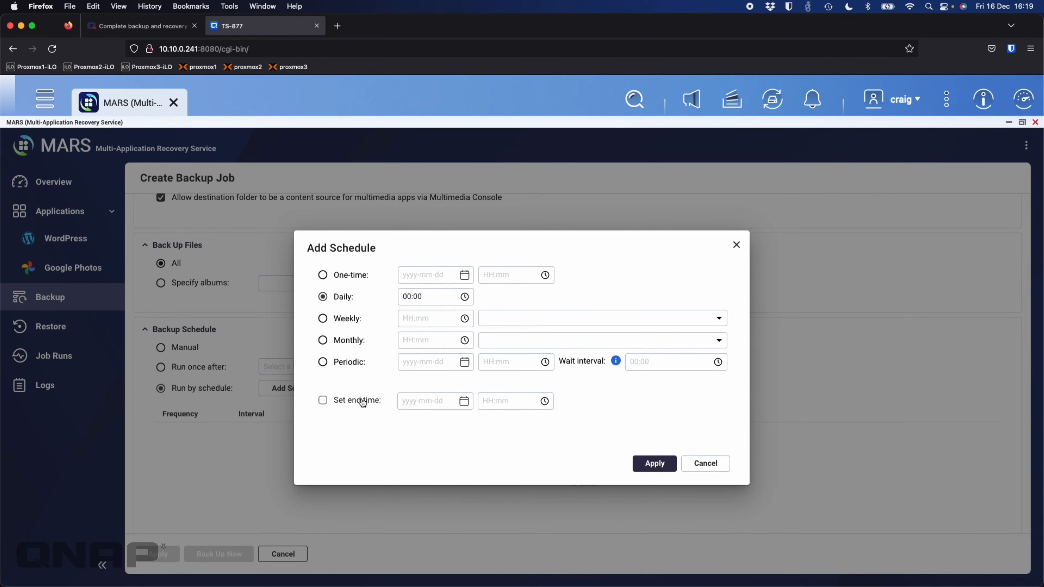
{"action": "left_click", "coordinate": [653, 463]}
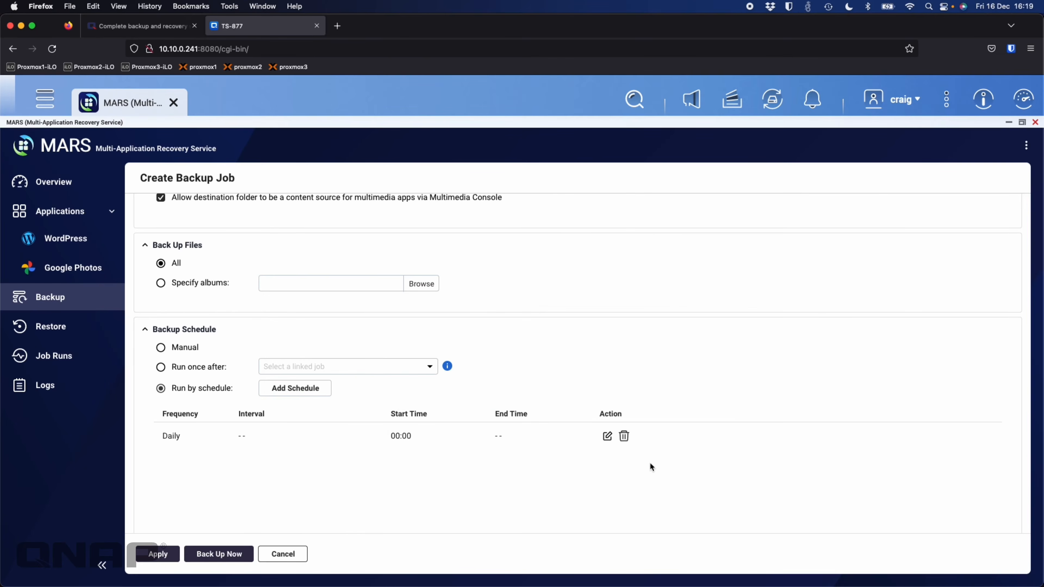
Enable the backup version retention policy for multiple backups, using retained days with a threshold of 5
{"action": "scroll", "coordinate": [328, 498], "scroll_direction": "down", "scroll_amount": 3}
{"action": "scroll", "coordinate": [328, 496], "scroll_direction": "down", "scroll_amount": 3}
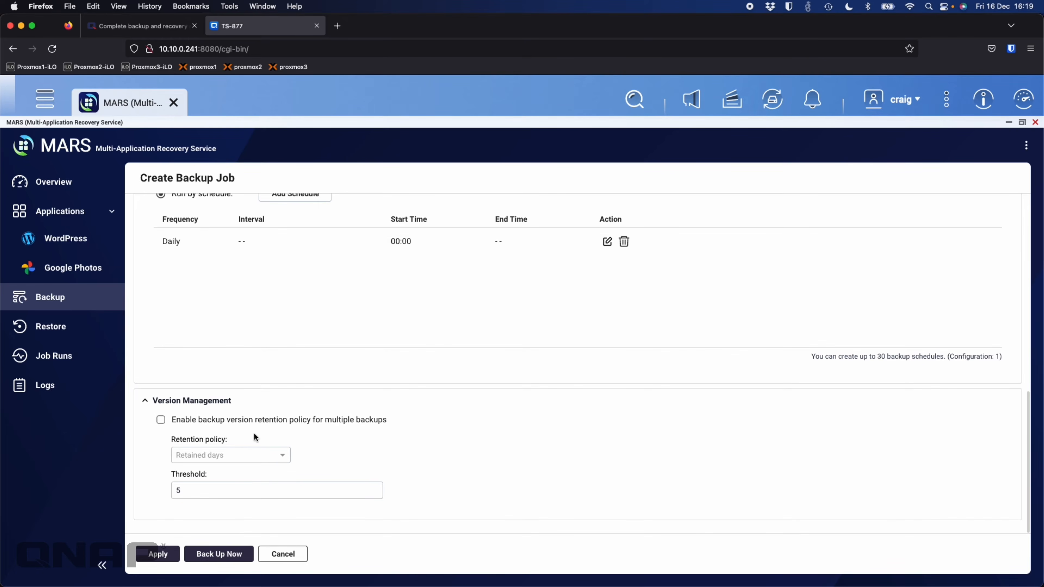
{"action": "left_click", "coordinate": [251, 425]}
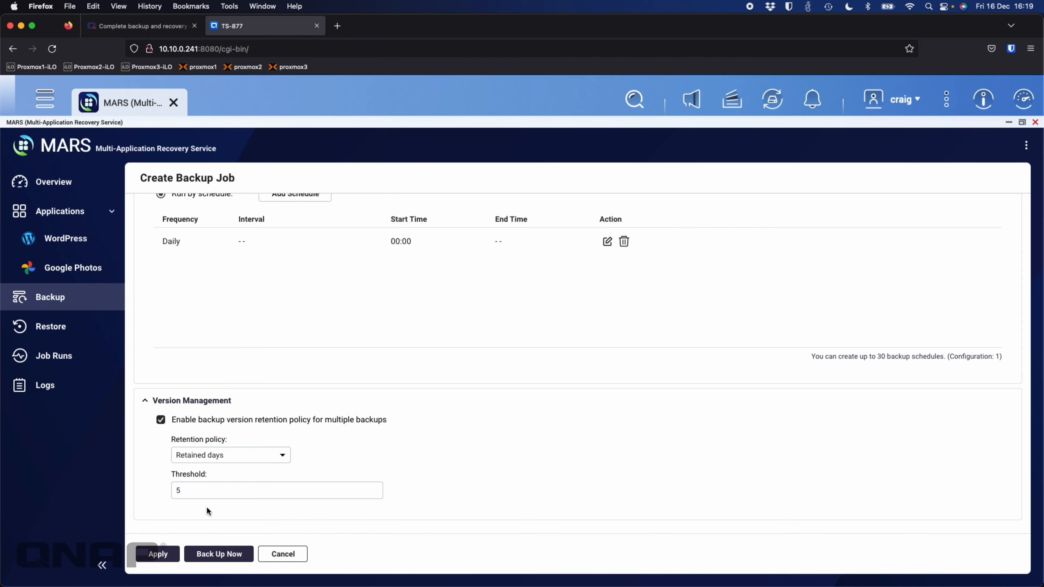
Save the Photo Backup job and run it immediately
{"action": "left_click", "coordinate": [163, 553]}
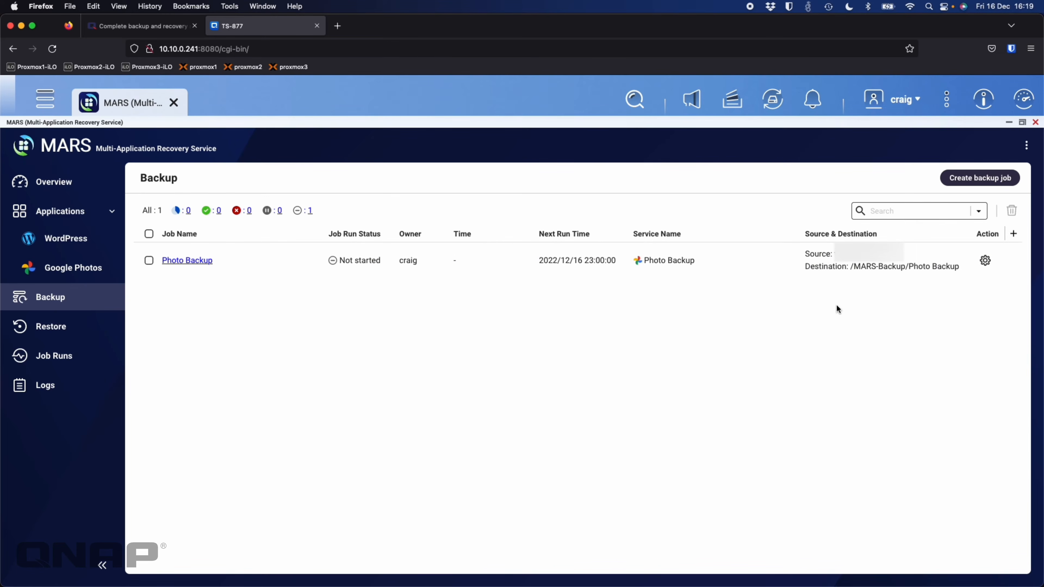
{"action": "left_click", "coordinate": [990, 262]}
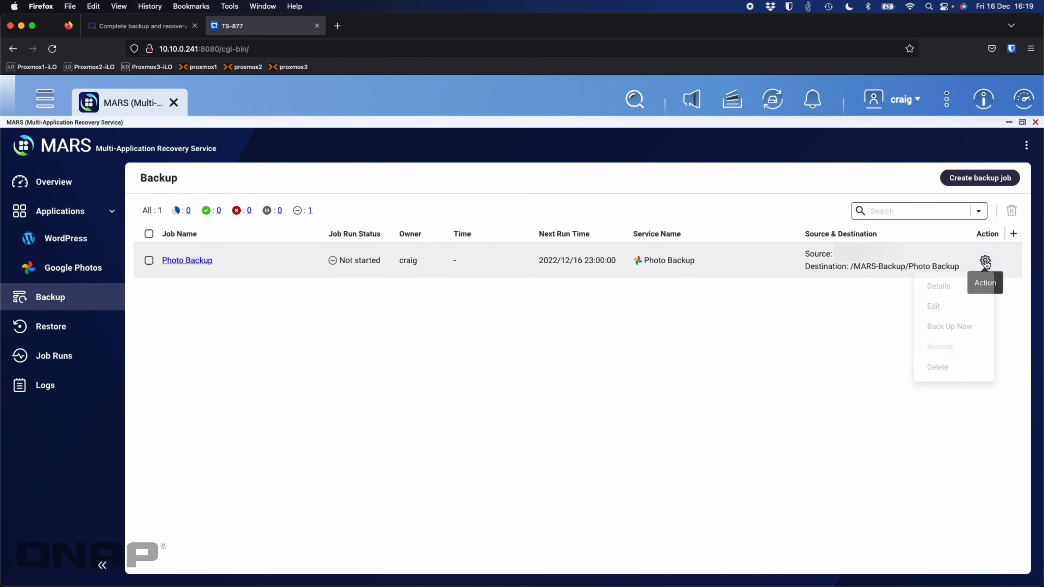
{"action": "left_click", "coordinate": [945, 326]}
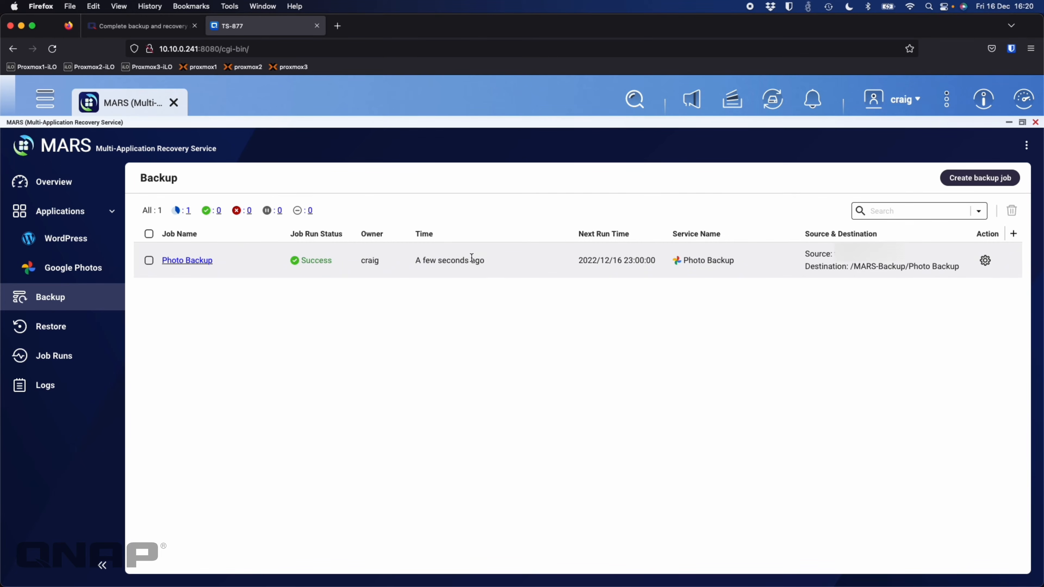
Examine the backed-up files in the Photo Backup folder of MARS-Backup in File Station, and close File Station
{"action": "left_click", "coordinate": [47, 108]}
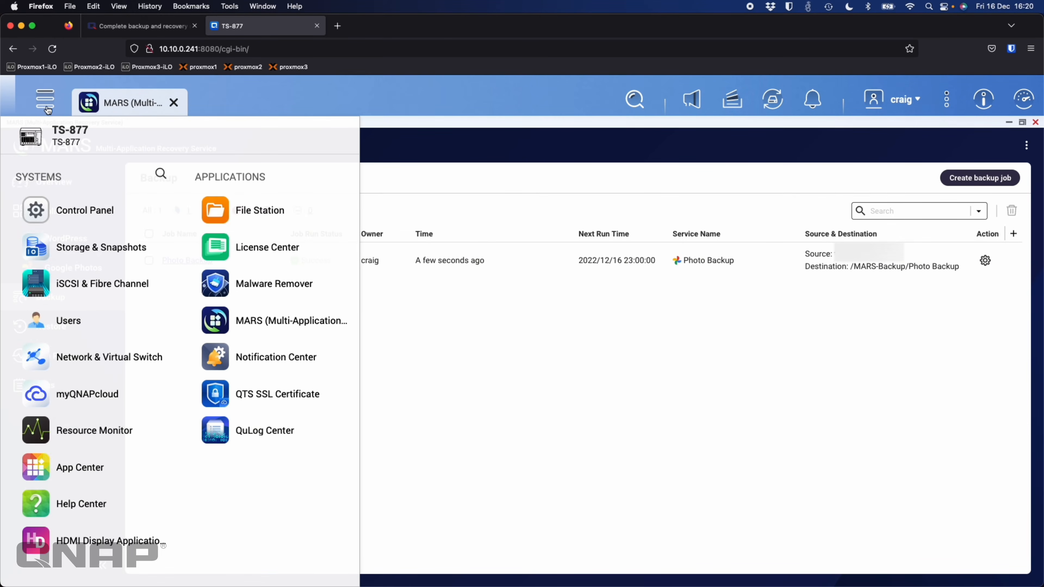
{"action": "left_click", "coordinate": [239, 201]}
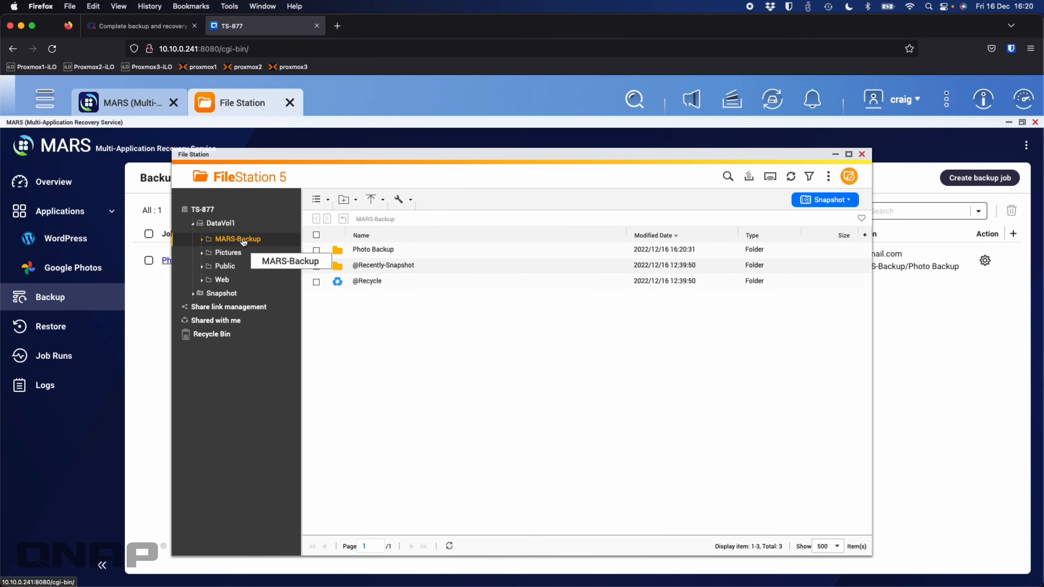
{"action": "double_click", "coordinate": [374, 249]}
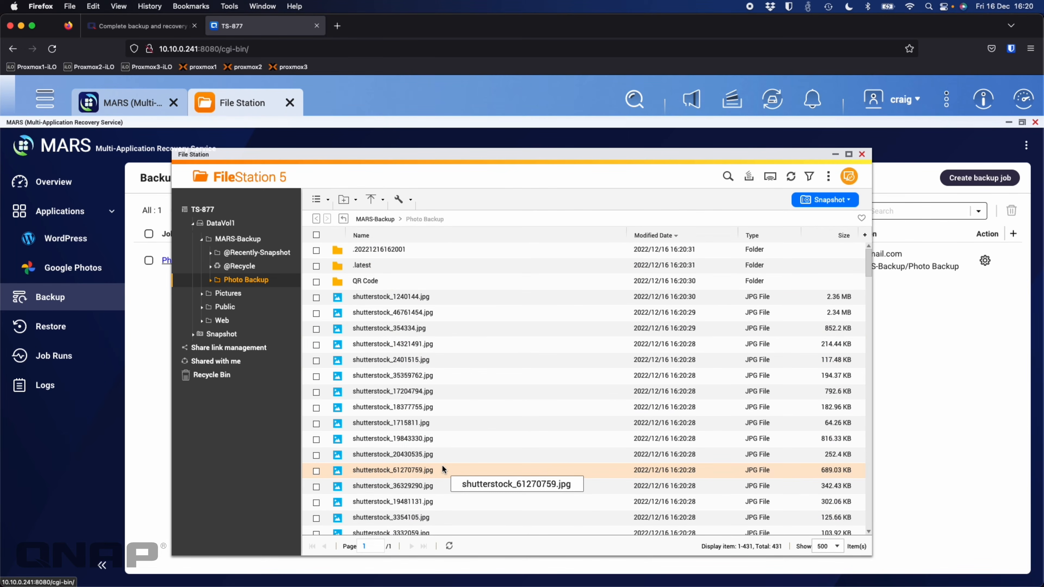
{"action": "scroll", "coordinate": [419, 329], "scroll_direction": "down", "scroll_amount": 5}
{"action": "scroll", "coordinate": [420, 331], "scroll_direction": "up", "scroll_amount": 5}
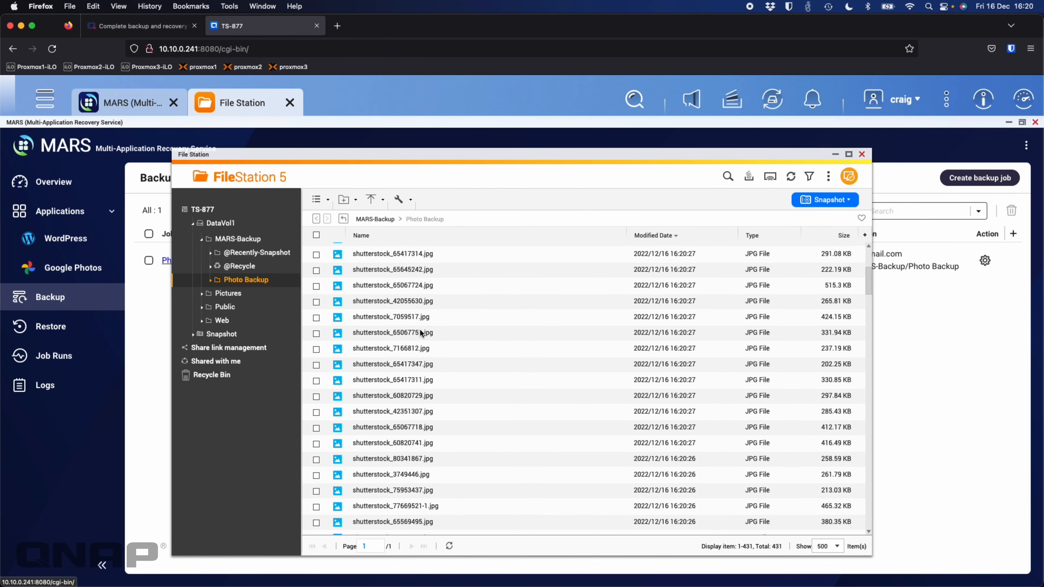
{"action": "scroll", "coordinate": [420, 332], "scroll_direction": "down", "scroll_amount": 8}
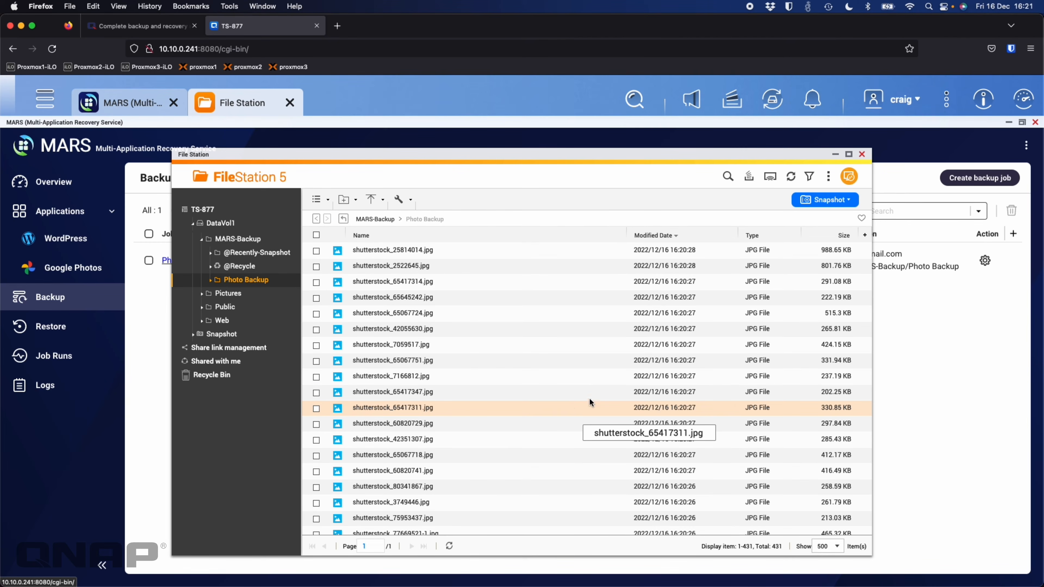
{"action": "left_click", "coordinate": [862, 155]}
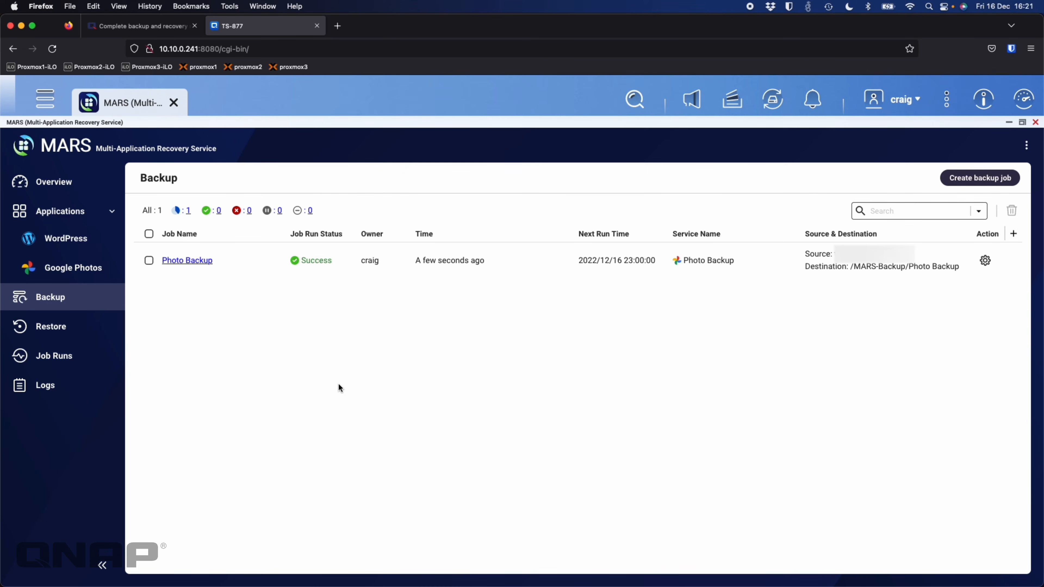
View the Backup/Sync apps in App Center and close App Center
{"action": "left_click", "coordinate": [47, 103]}
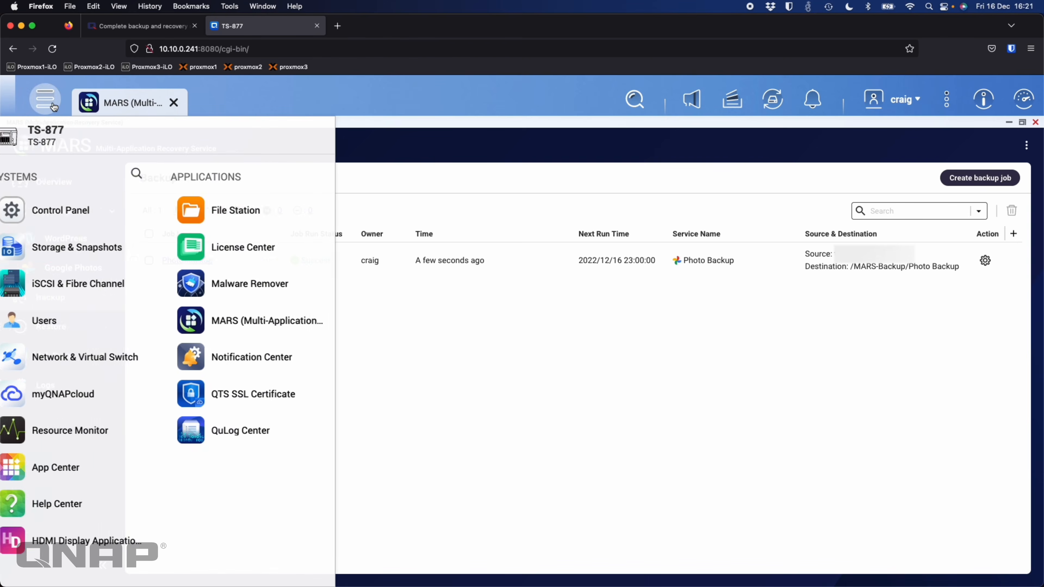
{"action": "left_click", "coordinate": [78, 464]}
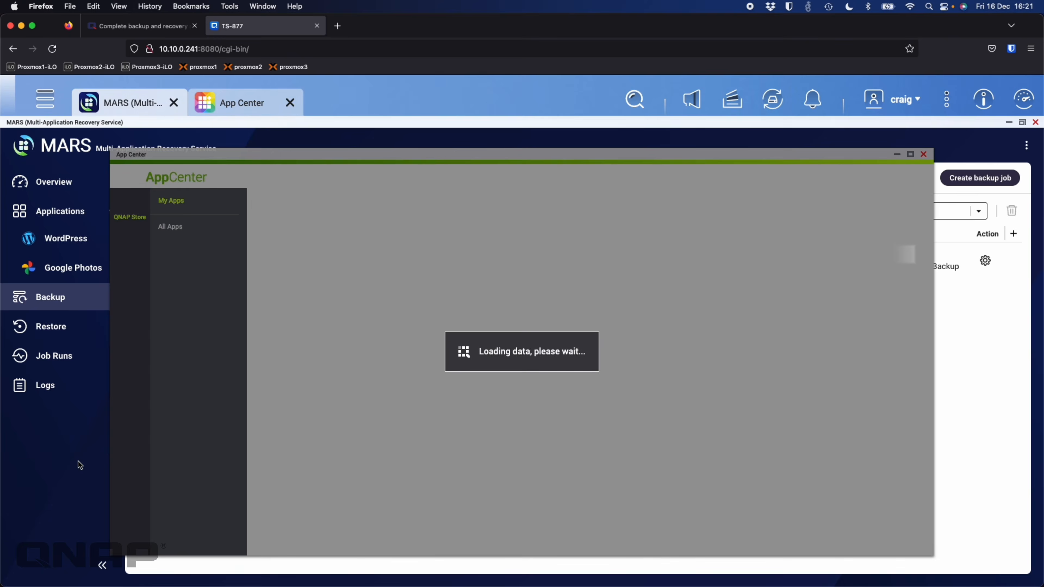
{"action": "left_click", "coordinate": [218, 304]}
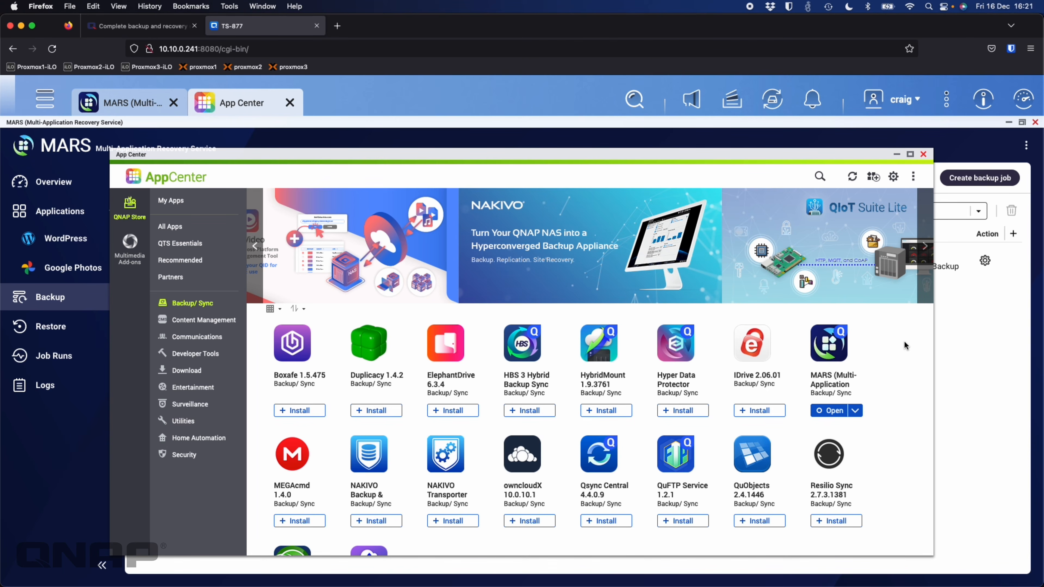
{"action": "left_click", "coordinate": [923, 154]}
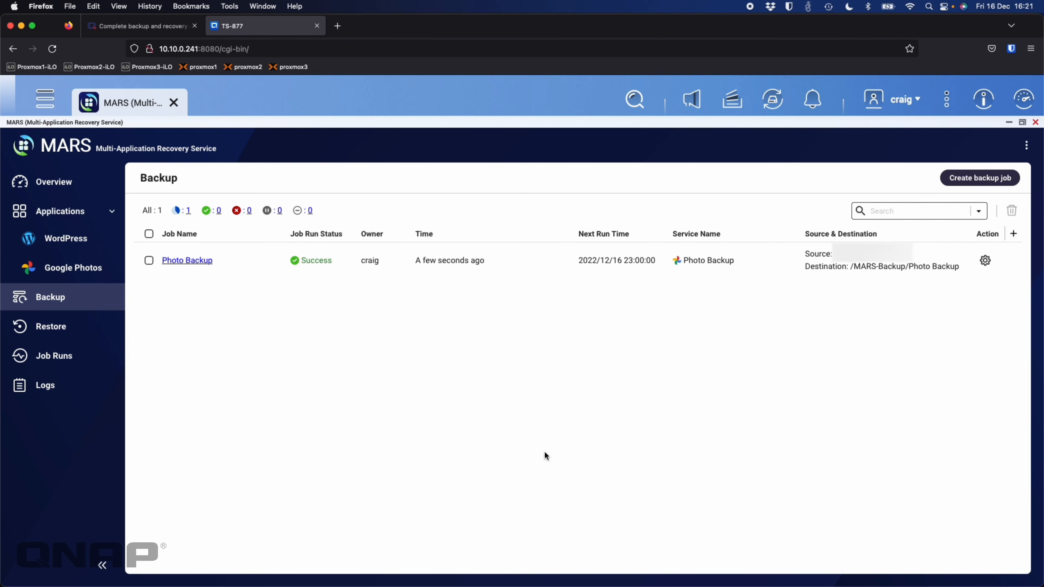
Review the MARS restore page, job run history, logs and overview for the Photo Backup job
{"action": "left_click", "coordinate": [61, 327]}
{"action": "left_click", "coordinate": [65, 358]}
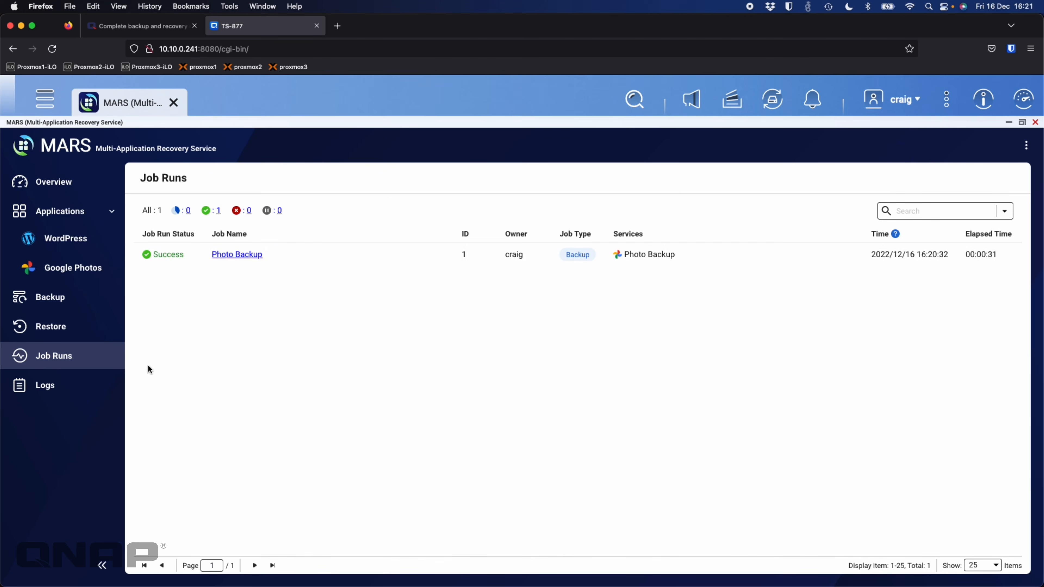
{"action": "left_click", "coordinate": [43, 391]}
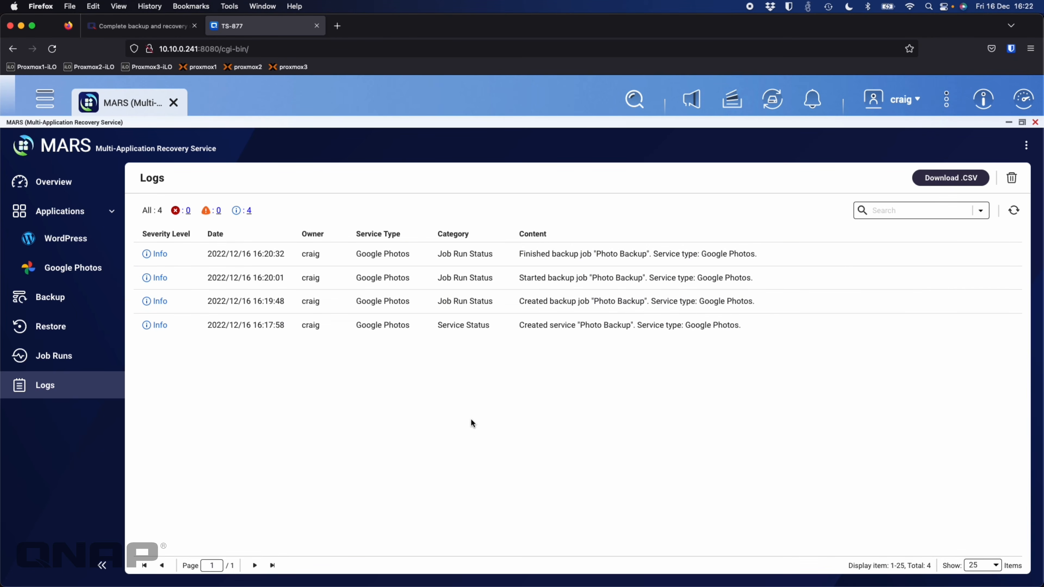
{"action": "left_click", "coordinate": [68, 186]}
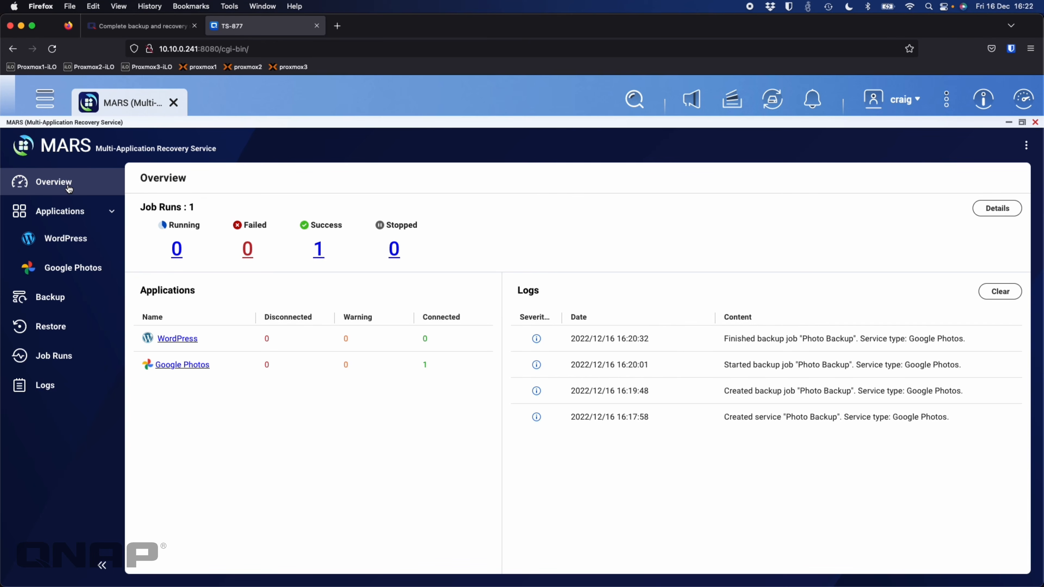